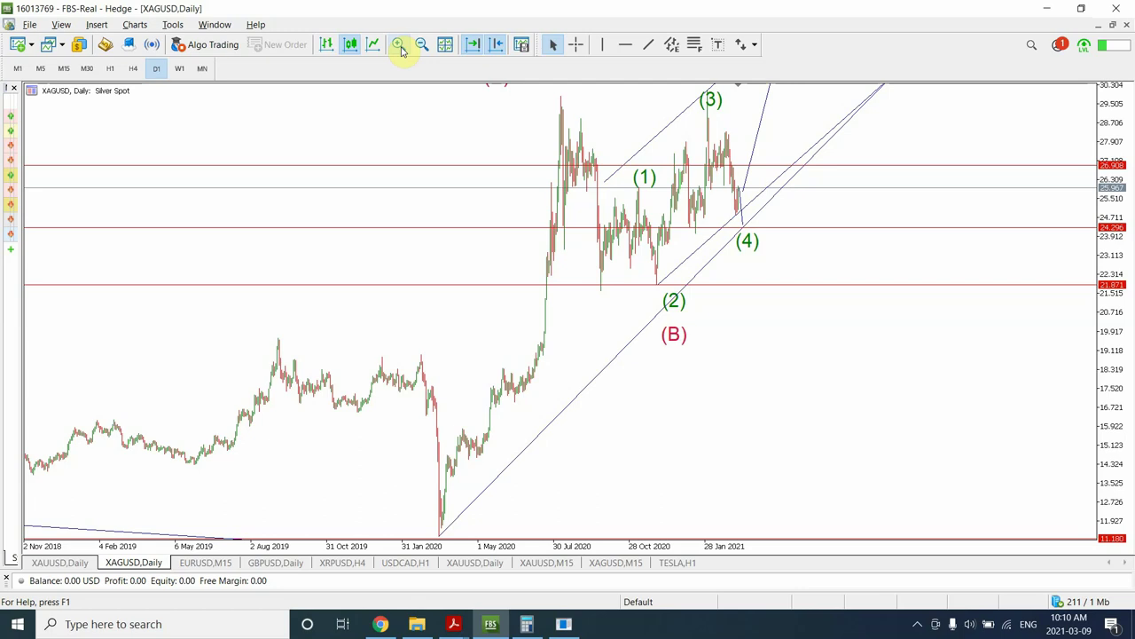
# - Examine the silver wave count and trendlines on the weekly and daily timeframes, widening the visible price range on each
pyautogui.click(181, 71)
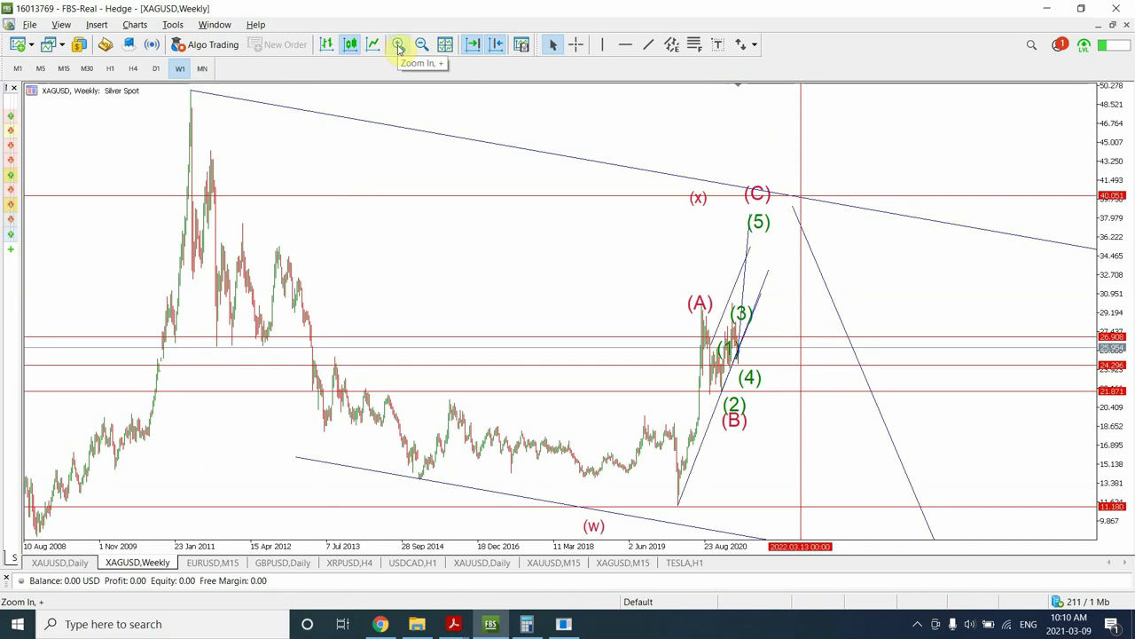
pyautogui.click(399, 47)
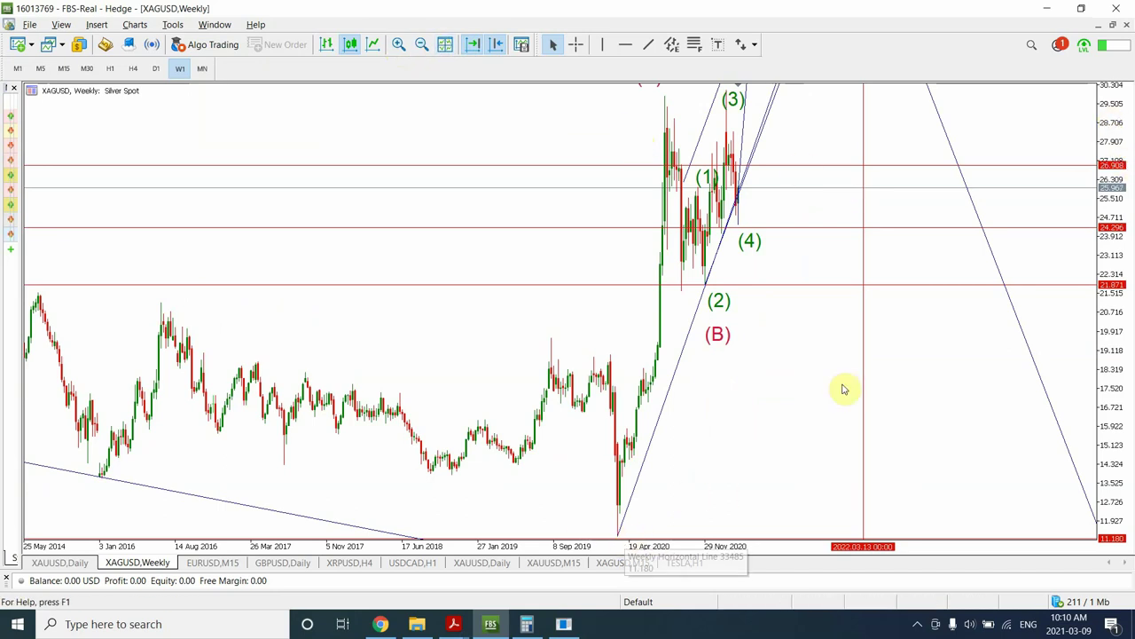
pyautogui.moveTo(1104, 147); pyautogui.dragTo(1093, 405)
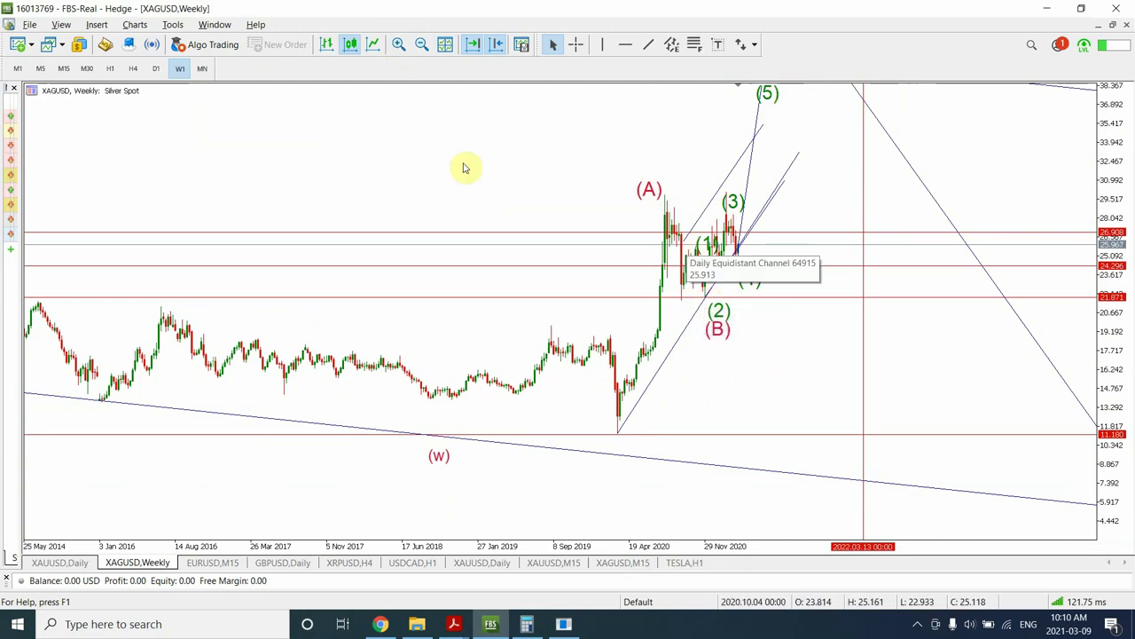
pyautogui.click(156, 69)
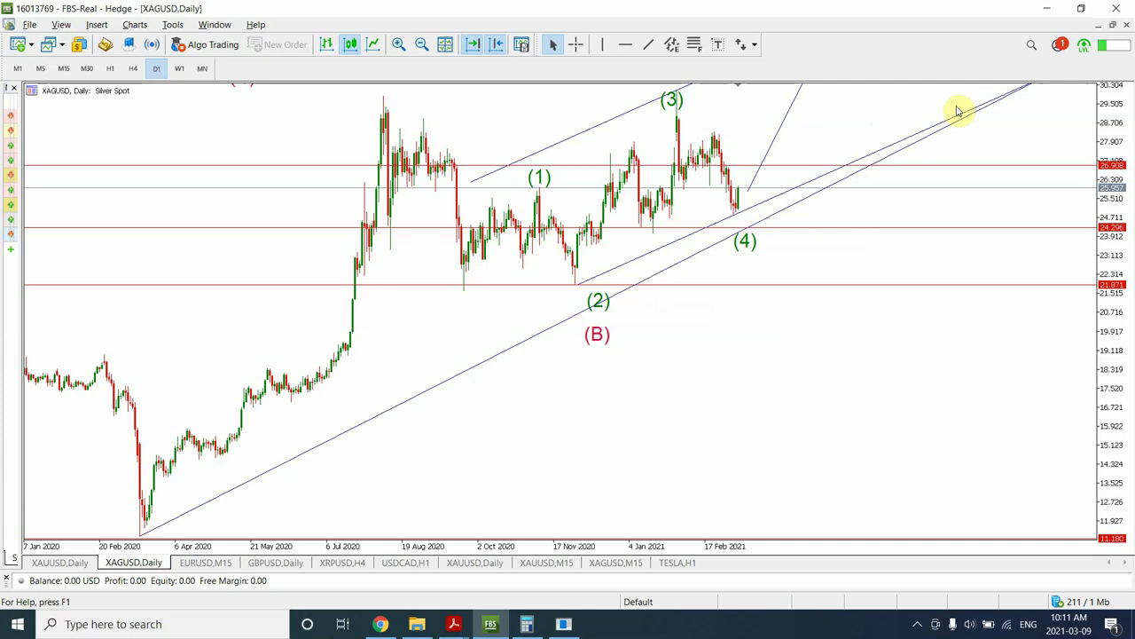
pyautogui.moveTo(1116, 131); pyautogui.dragTo(1105, 98)
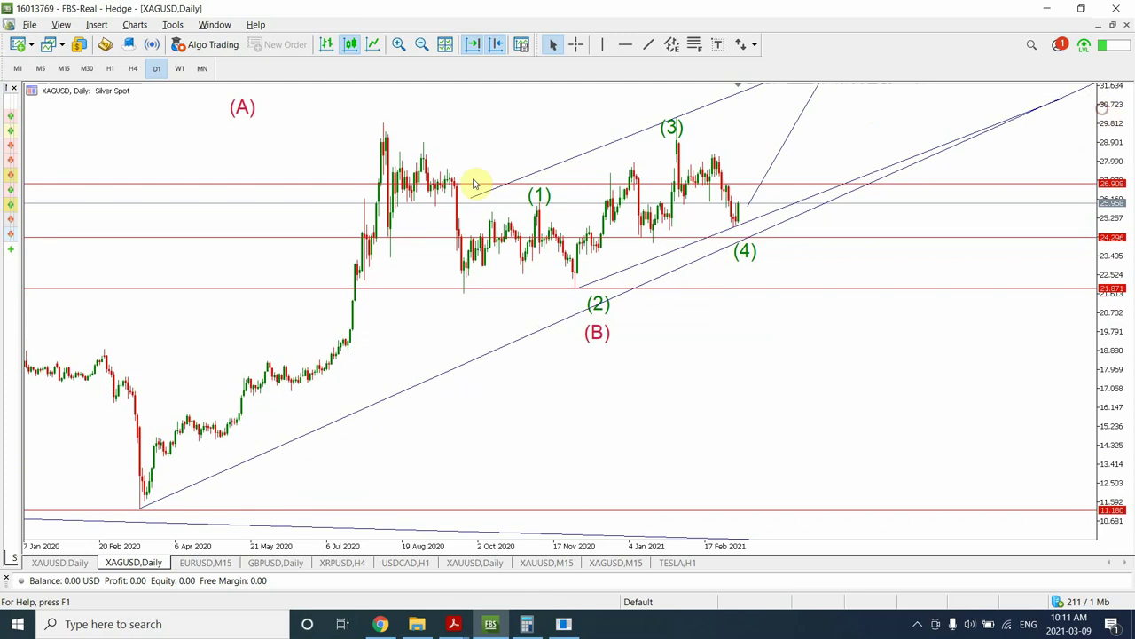
# - Inspect silver's latest swings on the H4 and H1 timeframes, extending the H1 view to a longer price history
pyautogui.click(133, 69)
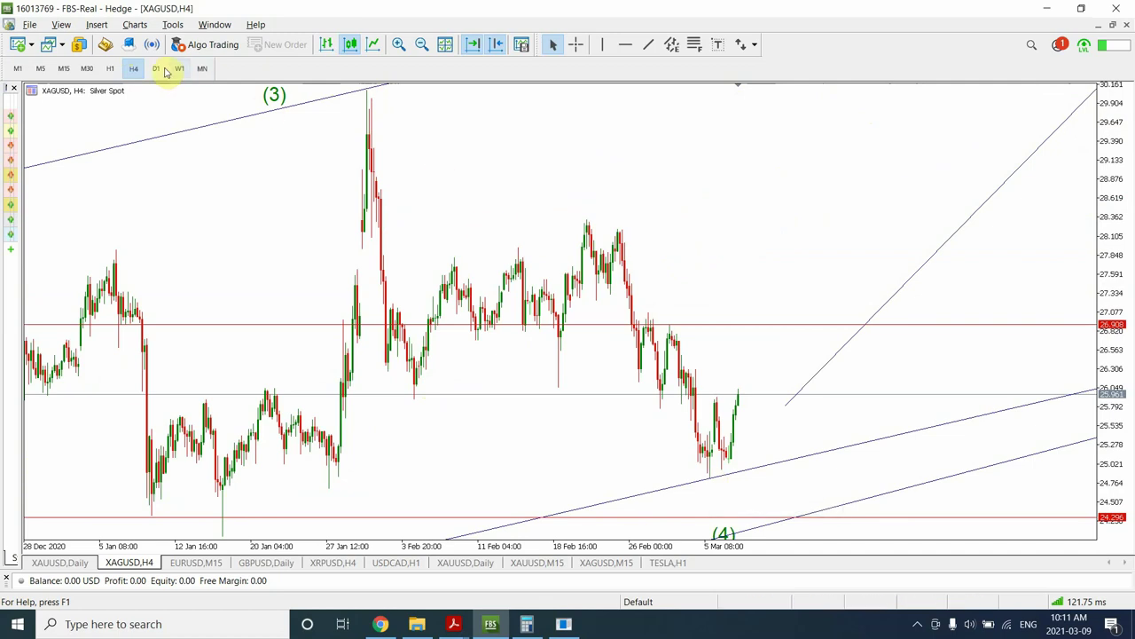
pyautogui.click(111, 70)
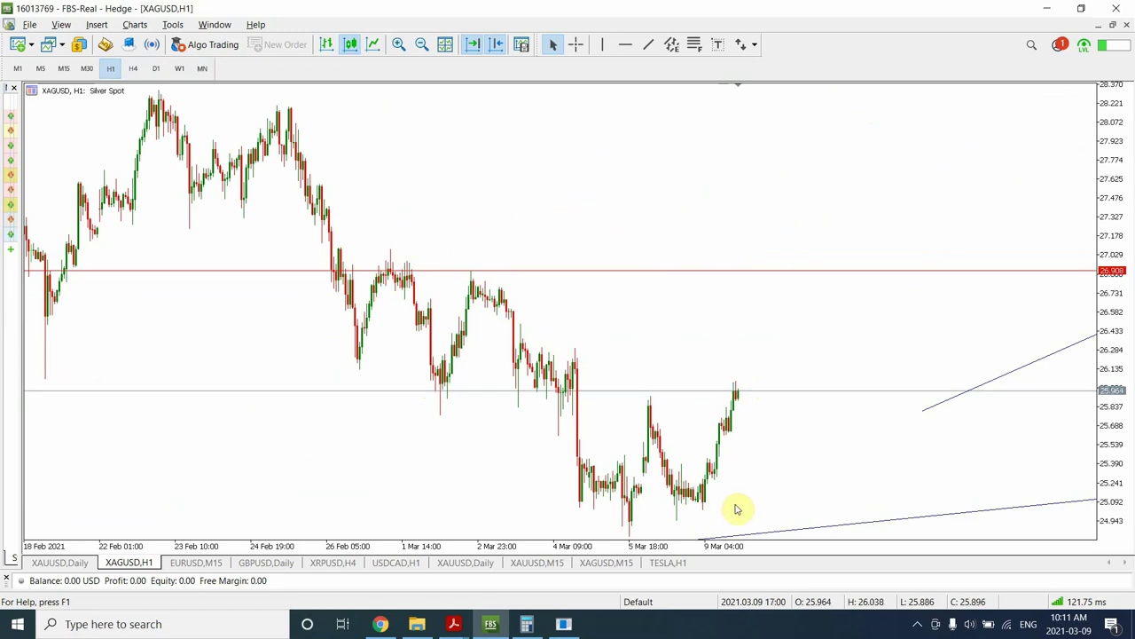
pyautogui.click(424, 40)
pyautogui.click(421, 45)
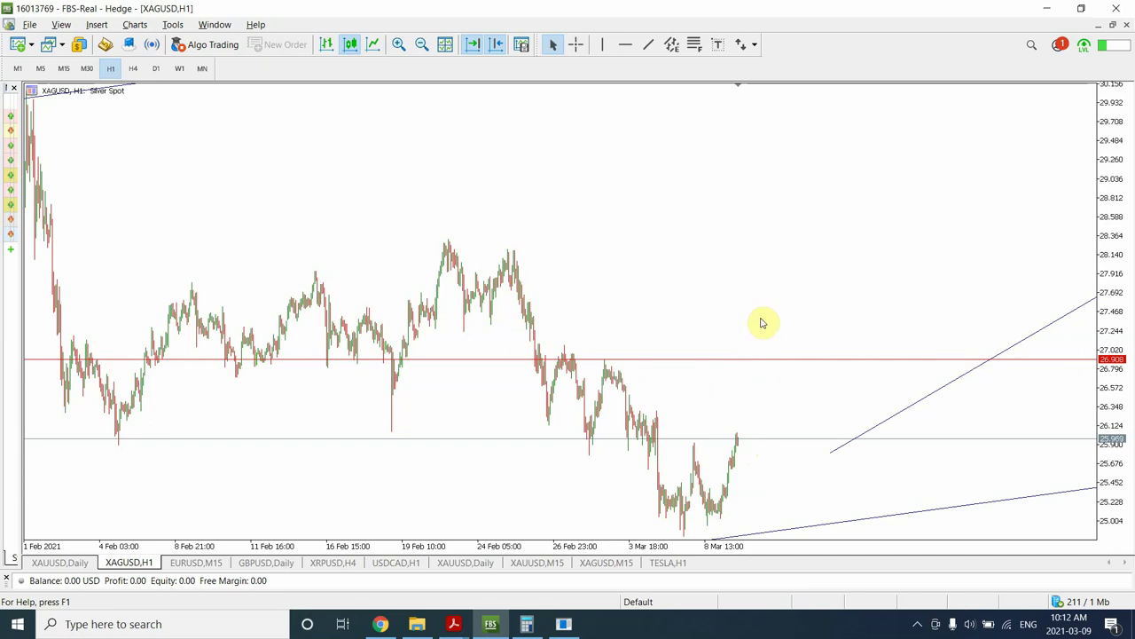
# - Compare silver's recent rebound on the H4 and H1 timeframes, finishing on the H4 chart
pyautogui.click(134, 69)
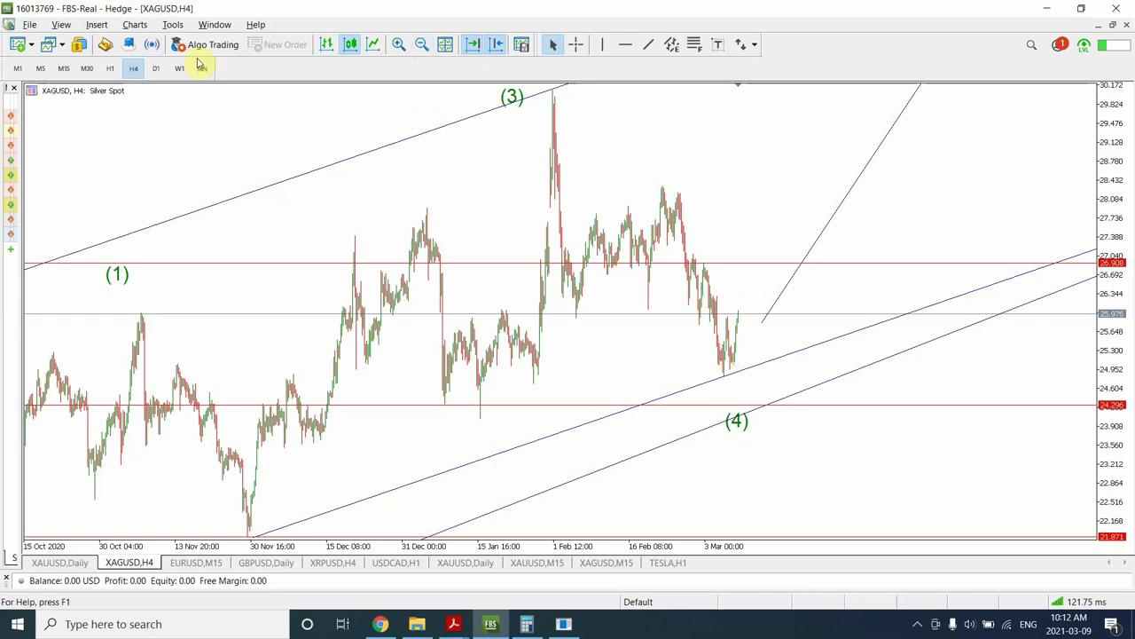
pyautogui.click(110, 69)
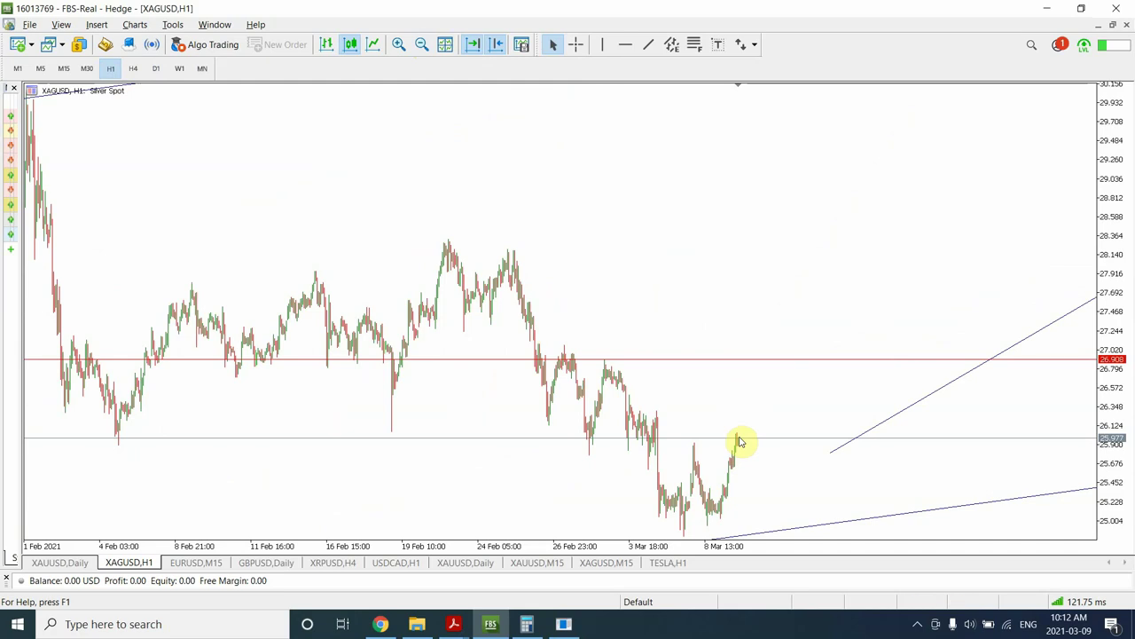
pyautogui.moveTo(739, 440)
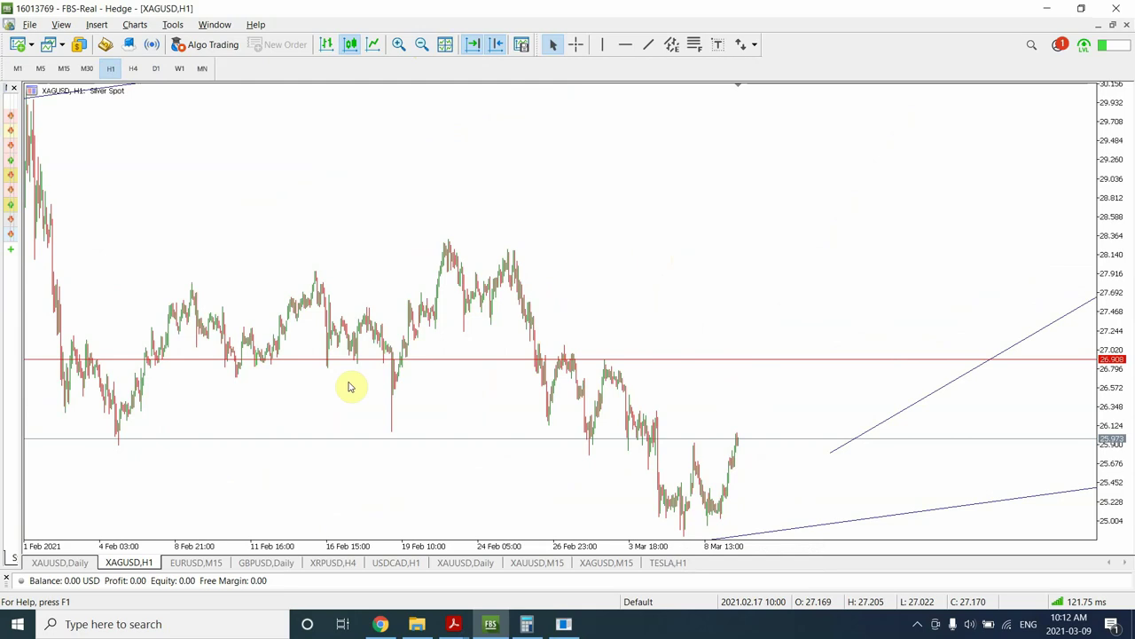
pyautogui.click(133, 71)
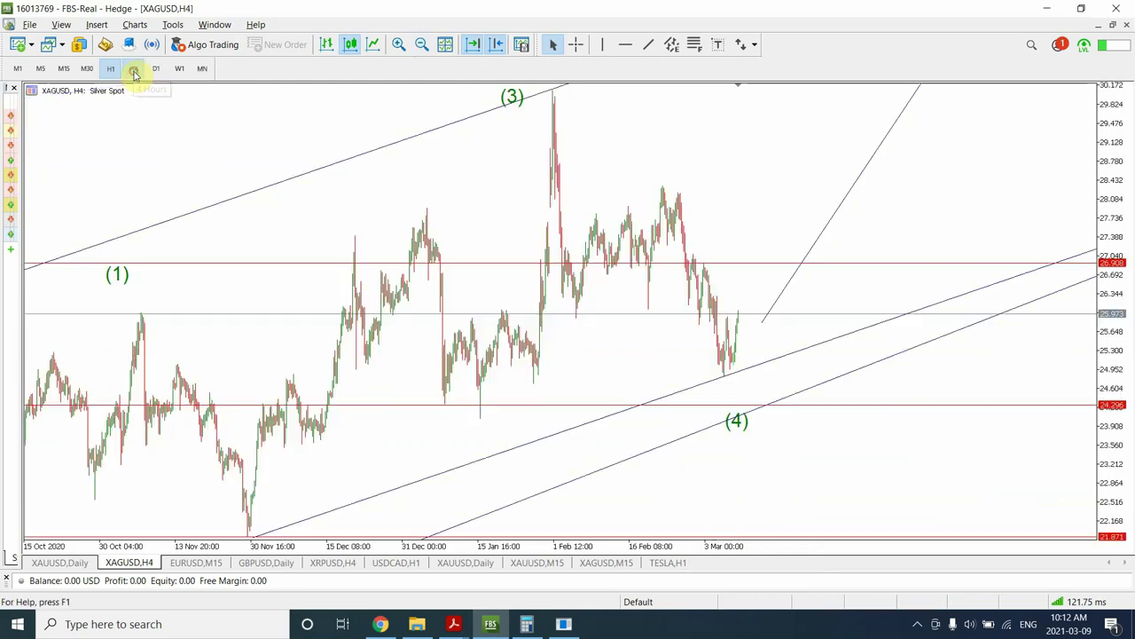
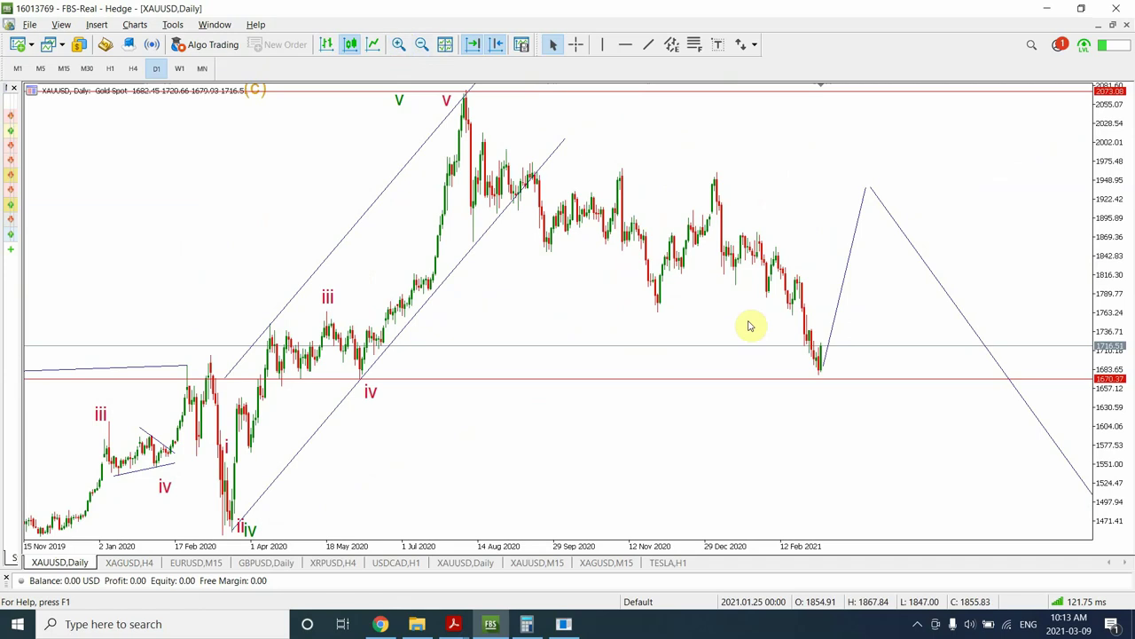
# - Examine the latest decline on the gold daily chart up close, plus its wave count over several years of history
pyautogui.click(400, 45)
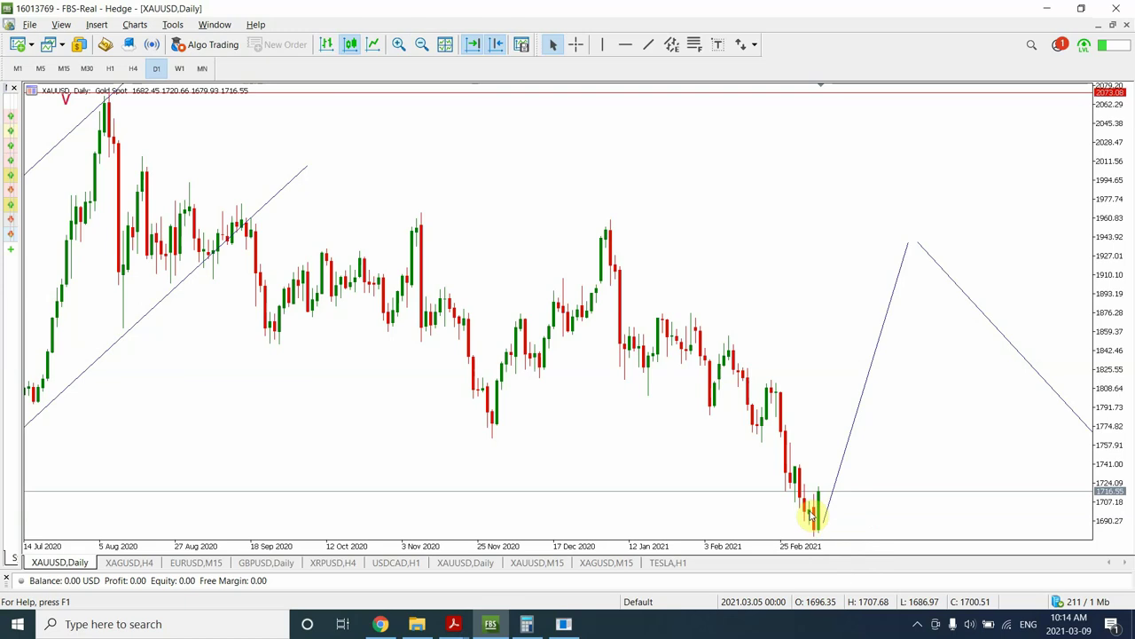
pyautogui.moveTo(812, 512)
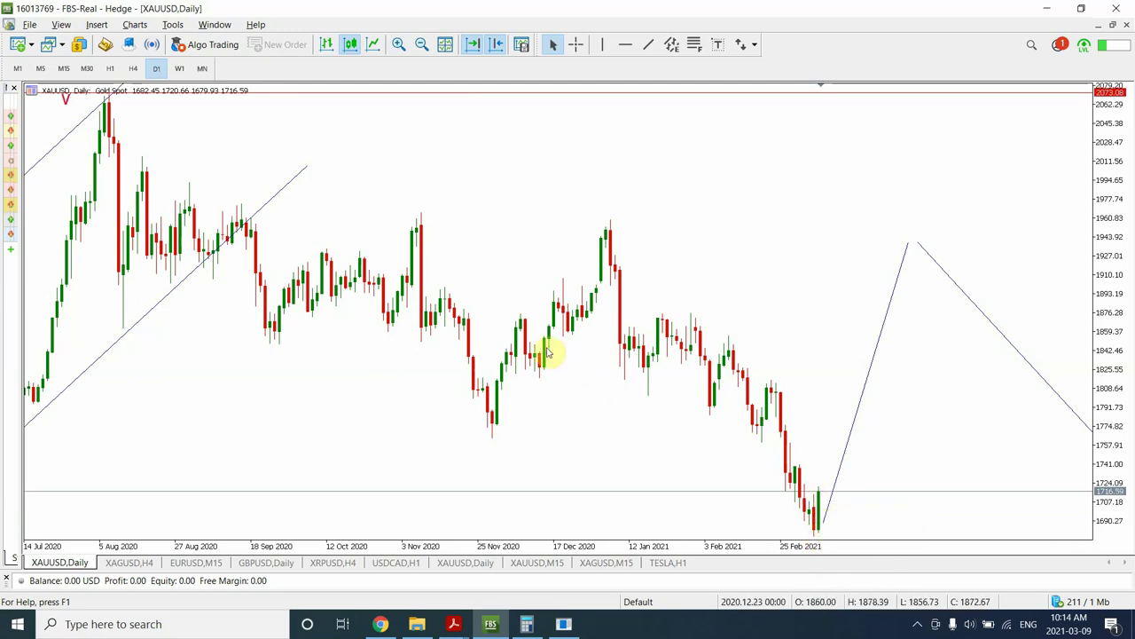
pyautogui.click(422, 44)
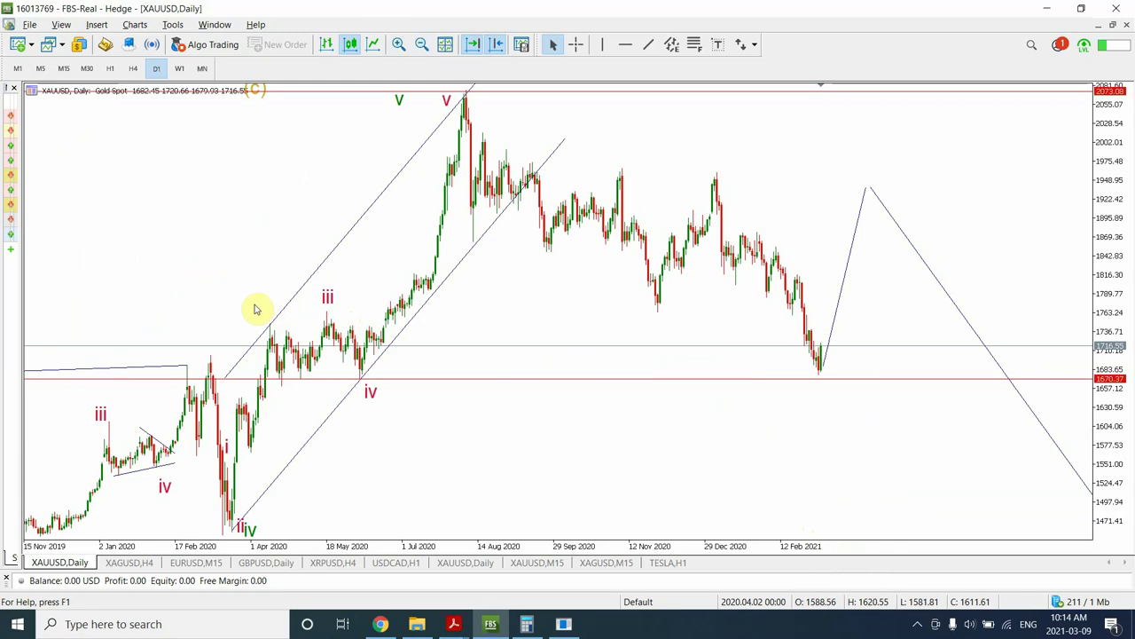
pyautogui.moveTo(246, 304); pyautogui.dragTo(355, 325)
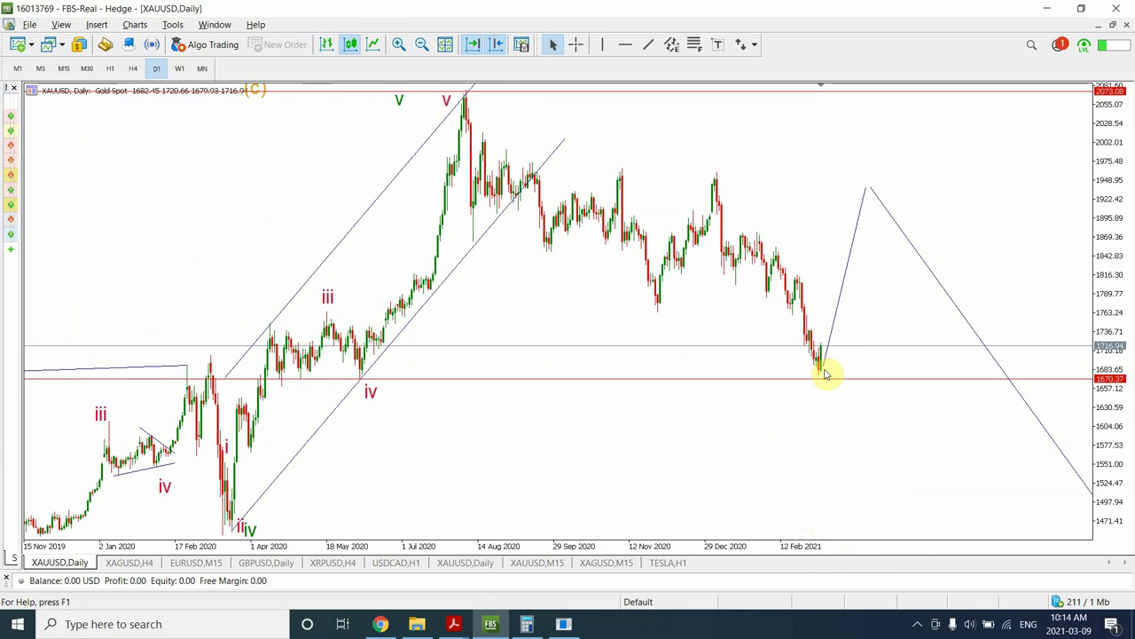
pyautogui.click(422, 49)
pyautogui.click(421, 49)
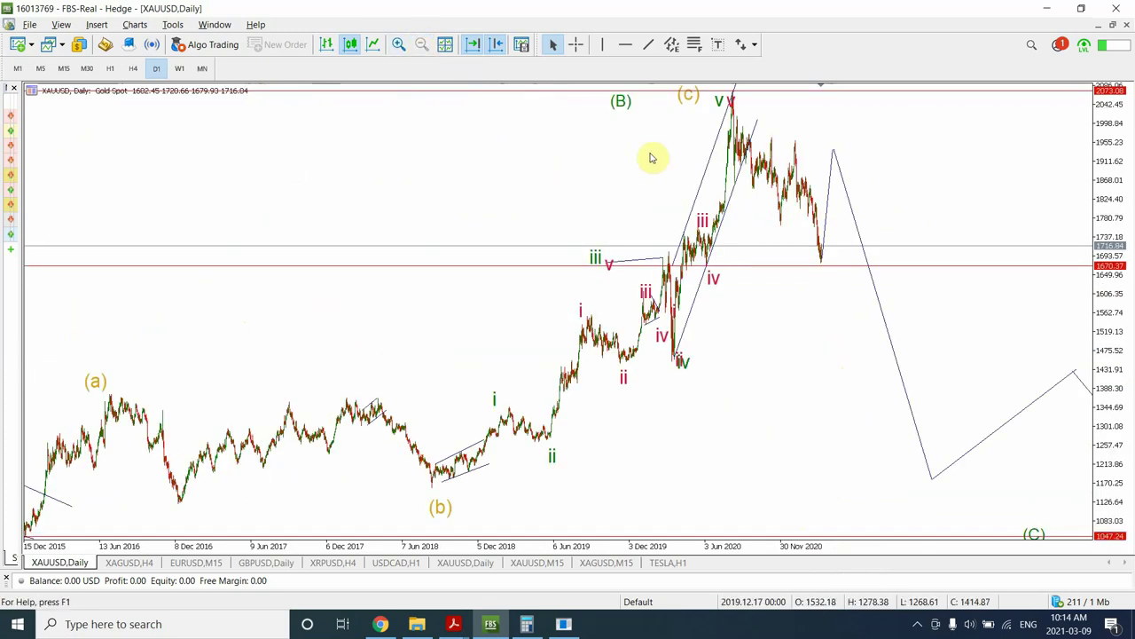
# - Review gold's projected path to wave (C) on the weekly timeframe, close up and over the long term, and return to daily
pyautogui.click(180, 70)
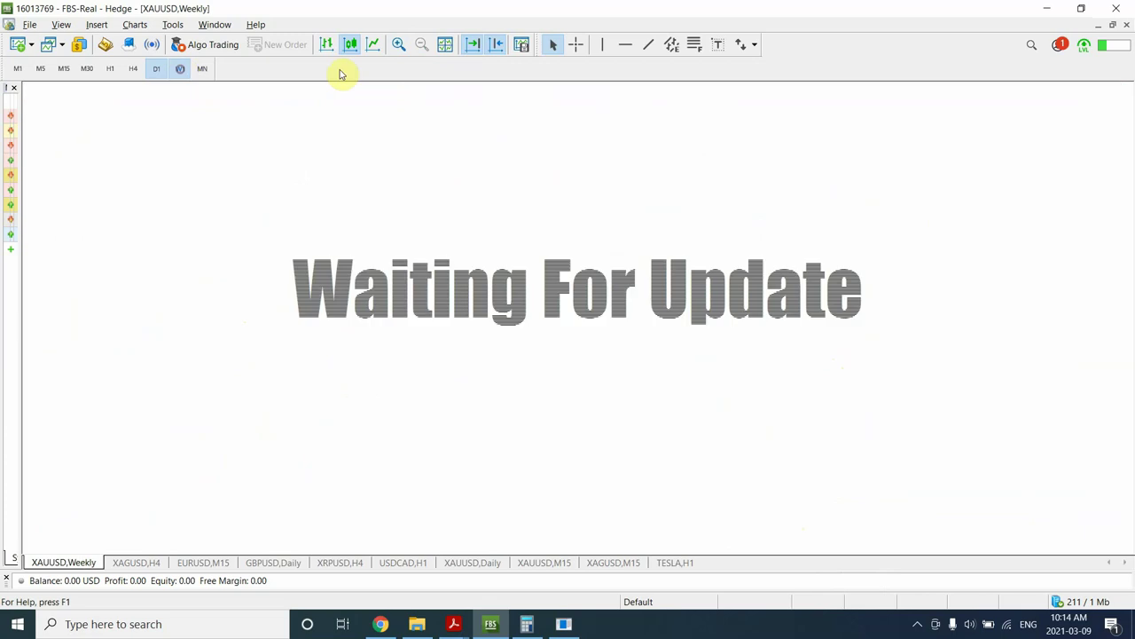
pyautogui.click(401, 46)
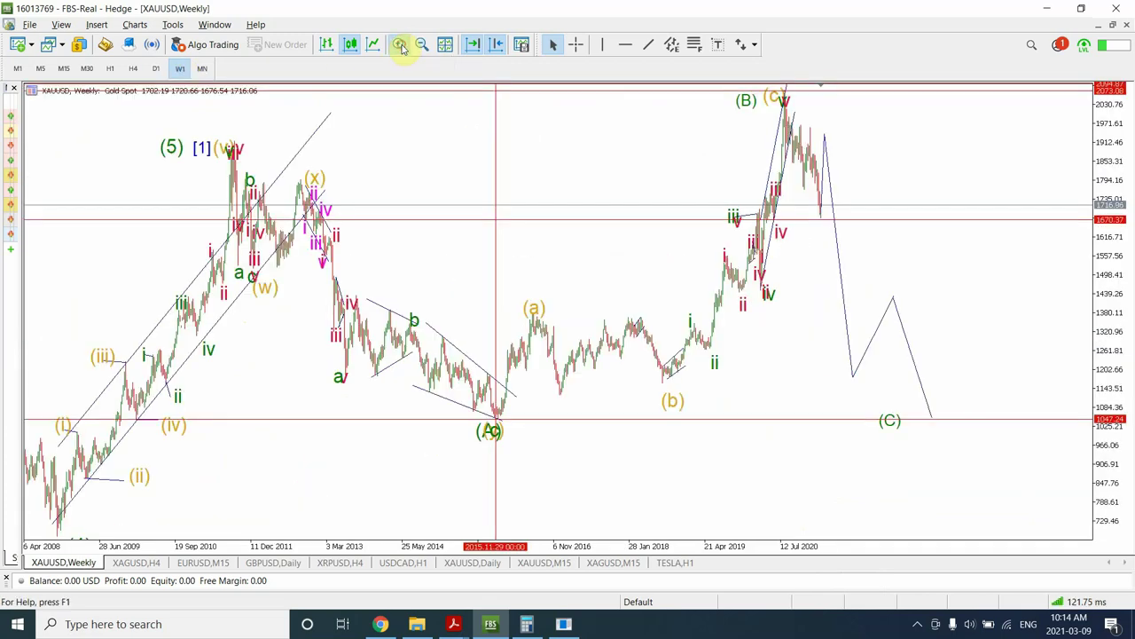
pyautogui.click(401, 46)
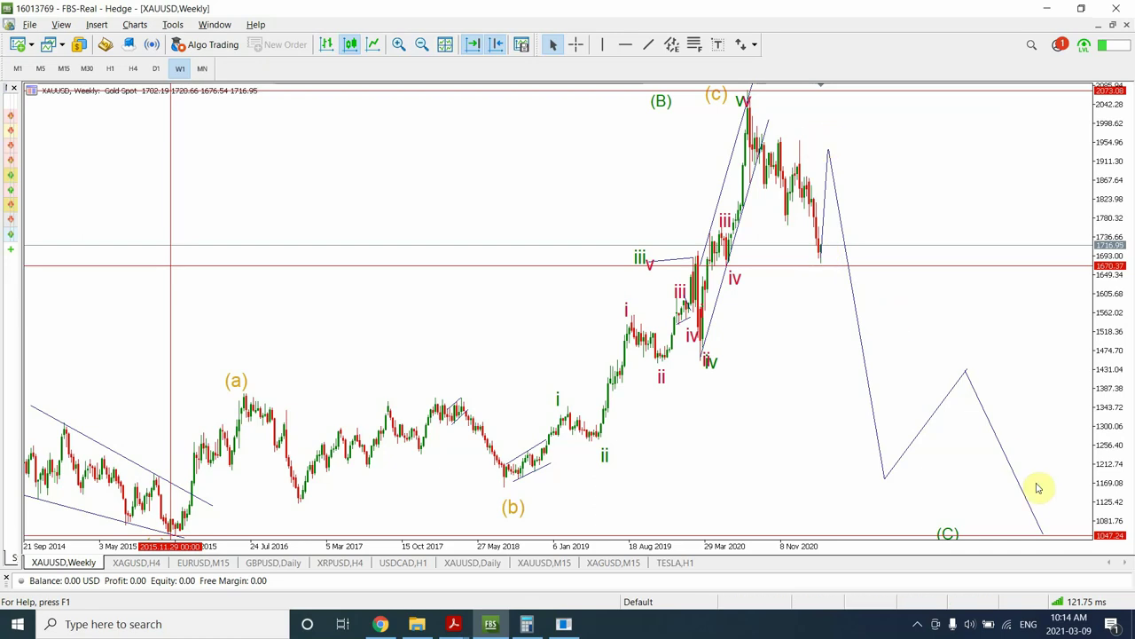
pyautogui.click(422, 46)
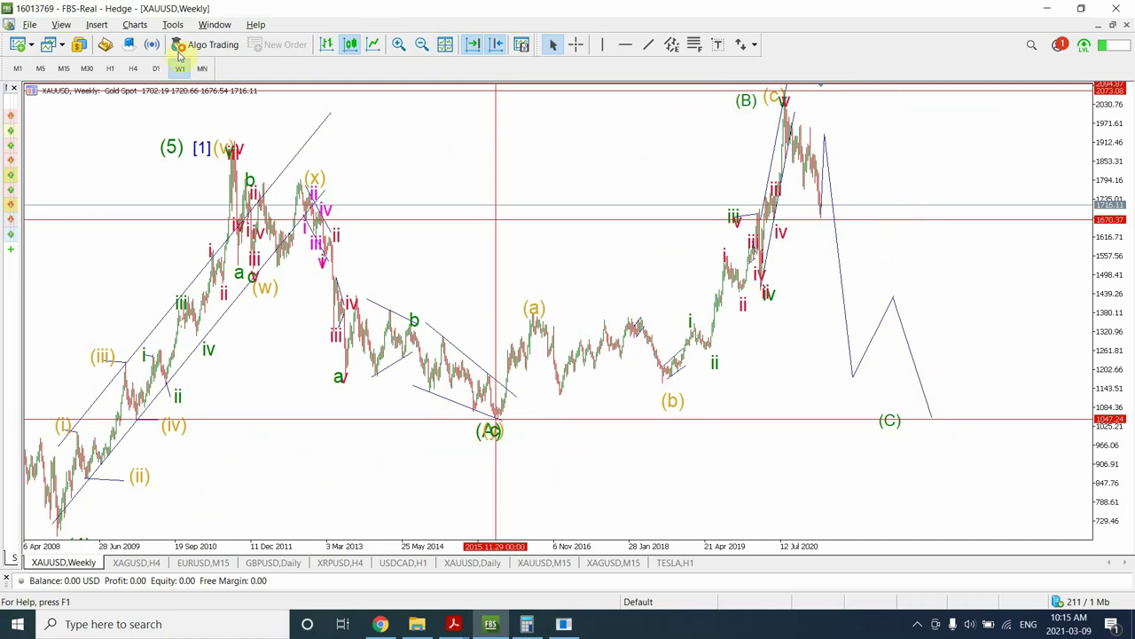
pyautogui.click(156, 69)
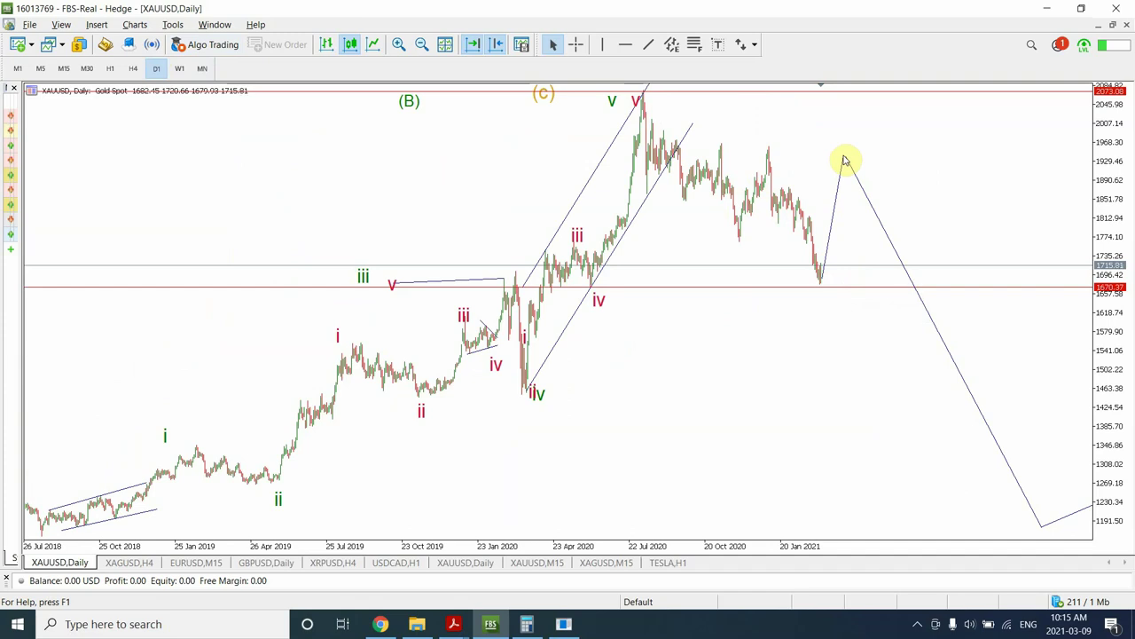
# - Switch to the silver chart and view its daily wave count from (A) to (4) with a wider price range
pyautogui.click(126, 562)
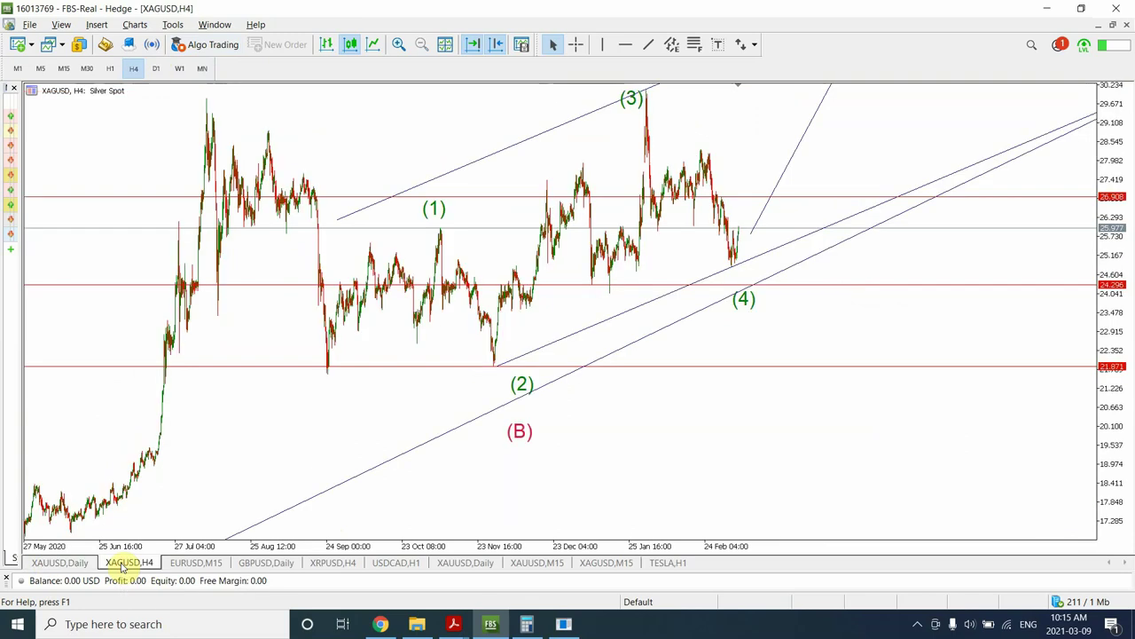
pyautogui.click(156, 70)
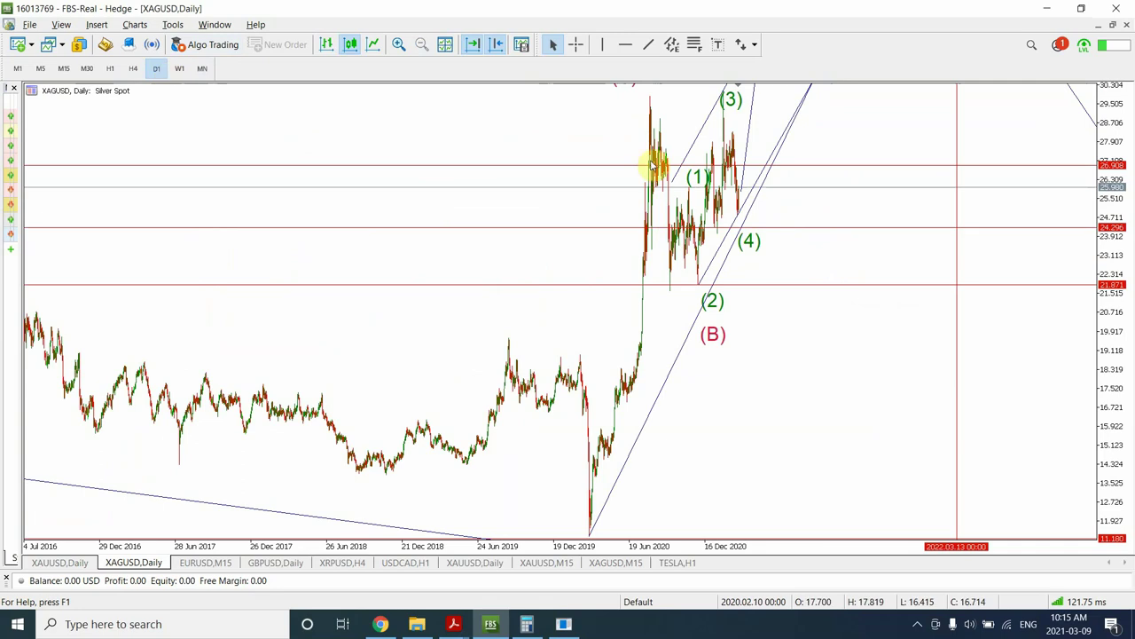
pyautogui.moveTo(1120, 211); pyautogui.dragTo(1118, 390)
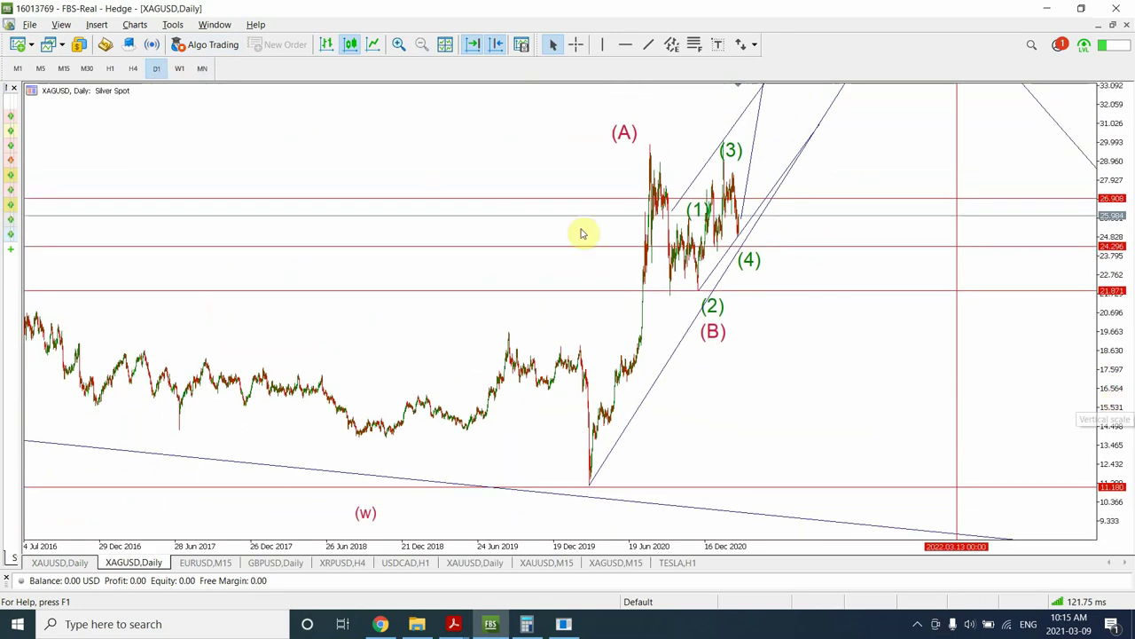
# - Examine silver's weekly projection down to wave (y) with a wider price range and compare it with the gold daily chart
pyautogui.click(179, 69)
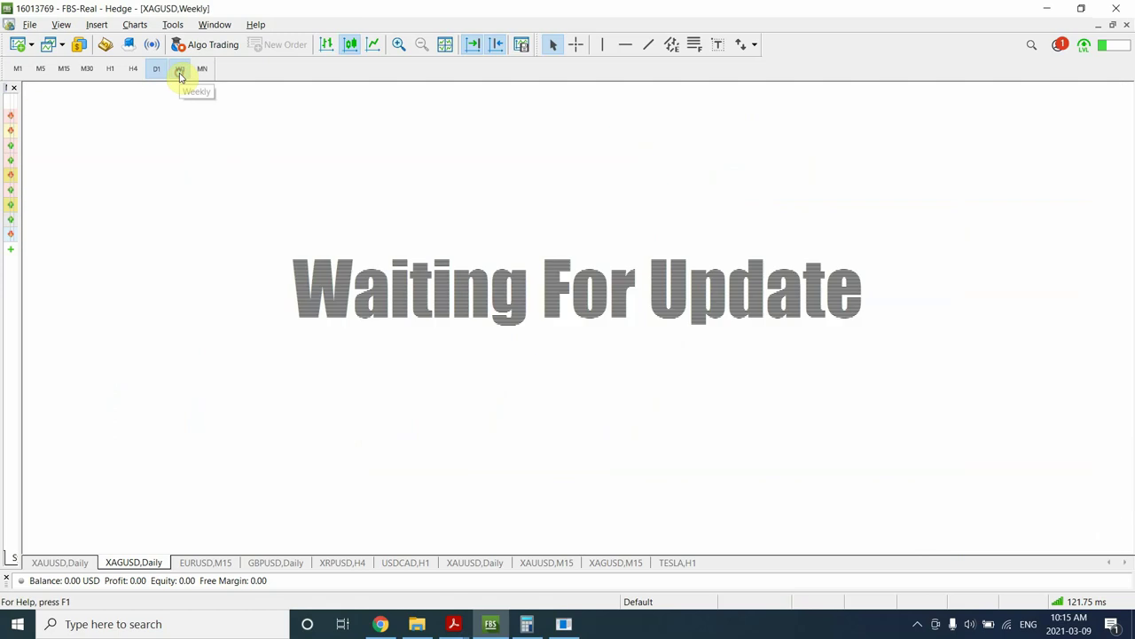
pyautogui.click(396, 45)
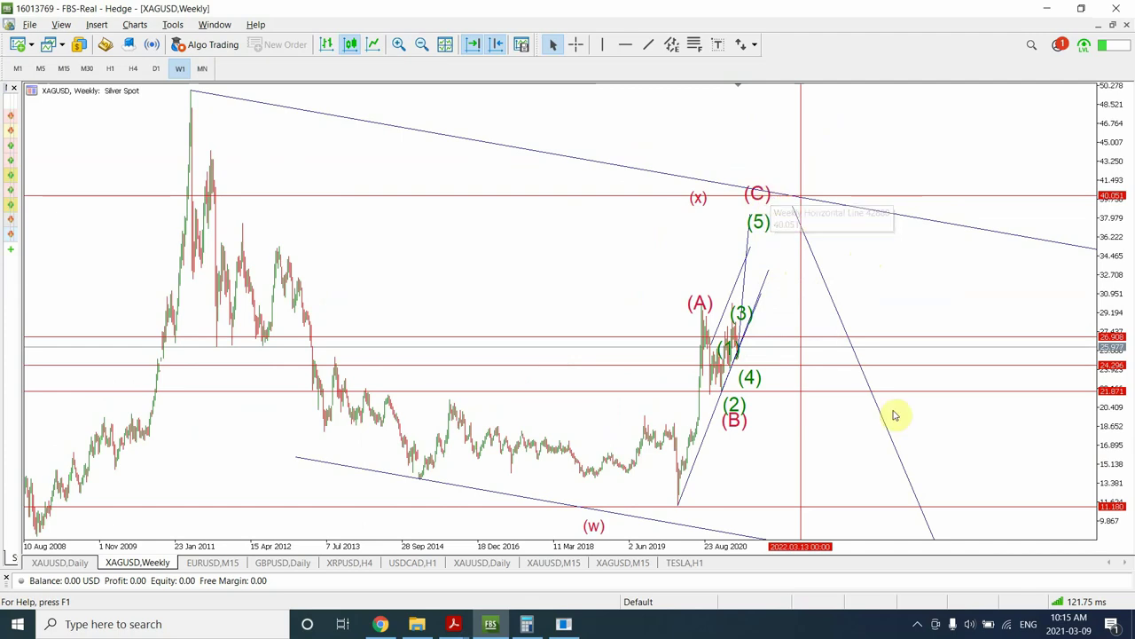
pyautogui.moveTo(1120, 465); pyautogui.dragTo(1123, 536)
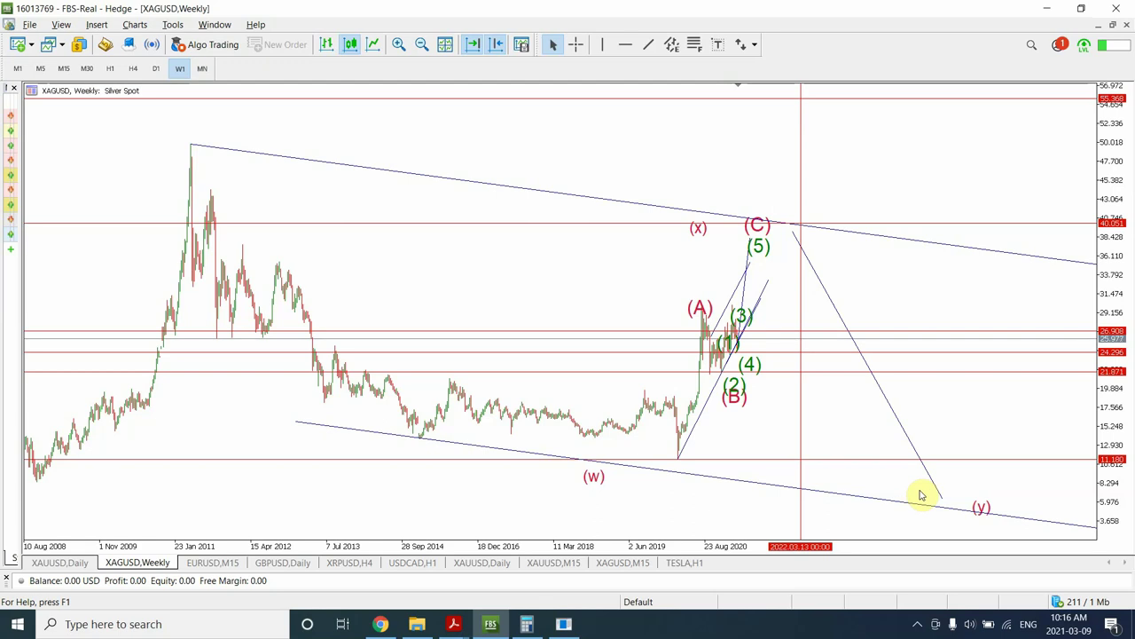
pyautogui.click(81, 564)
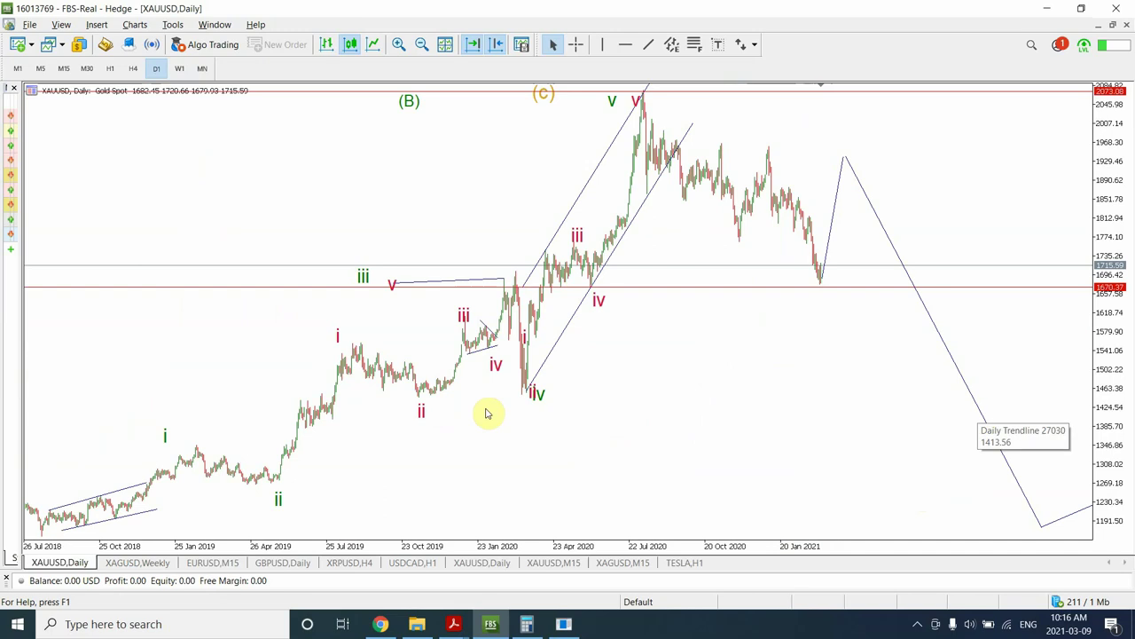
pyautogui.click(122, 565)
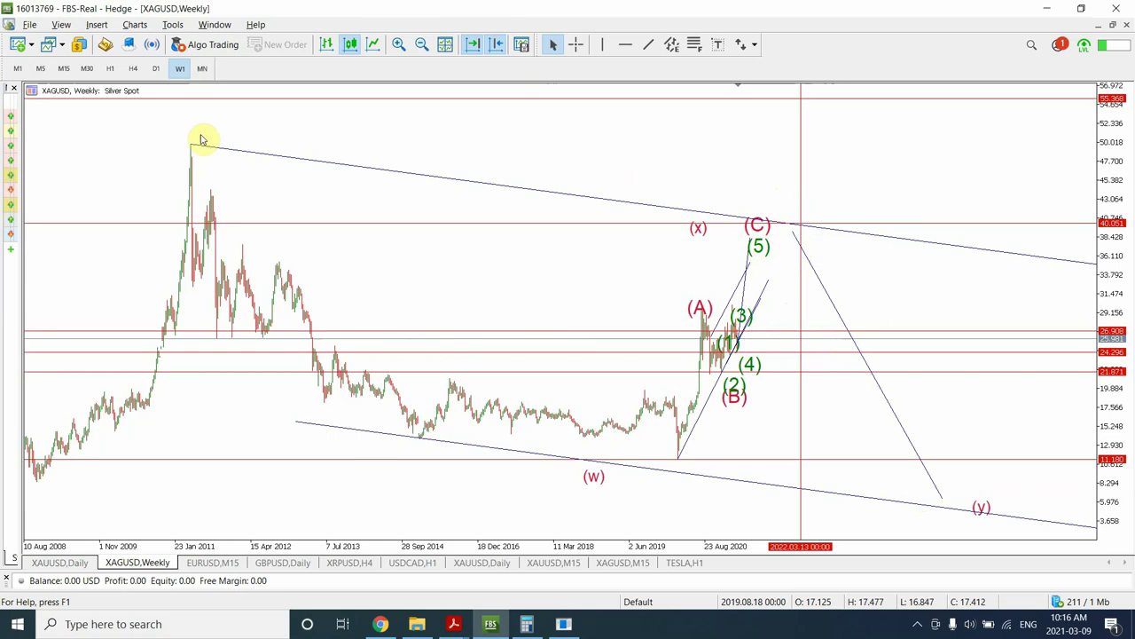
# - Examine silver's daily rise towards wave (5), adjusting the price scale to fit the labels (A) to (4) and trendlines
pyautogui.click(156, 69)
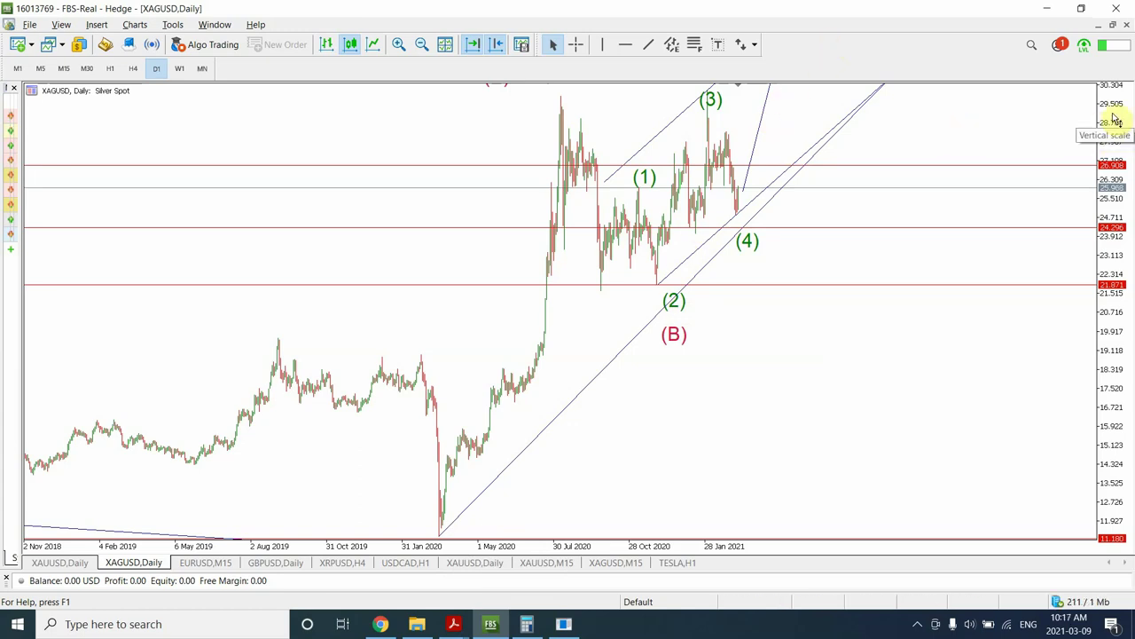
pyautogui.moveTo(1116, 120); pyautogui.dragTo(1109, 264)
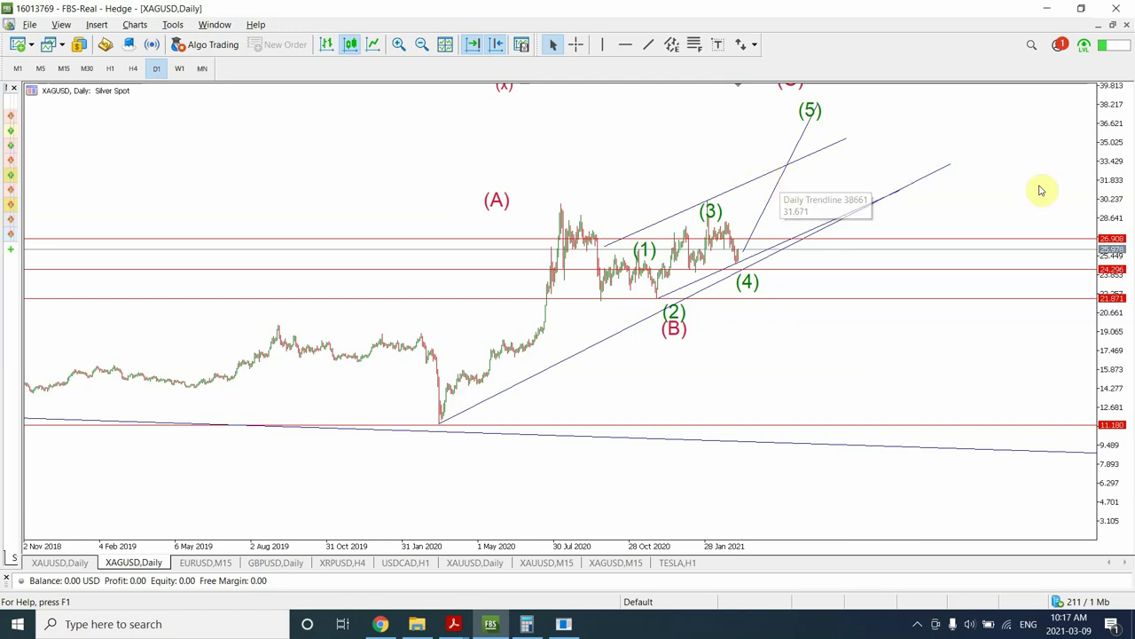
pyautogui.moveTo(1109, 202); pyautogui.dragTo(1115, 116)
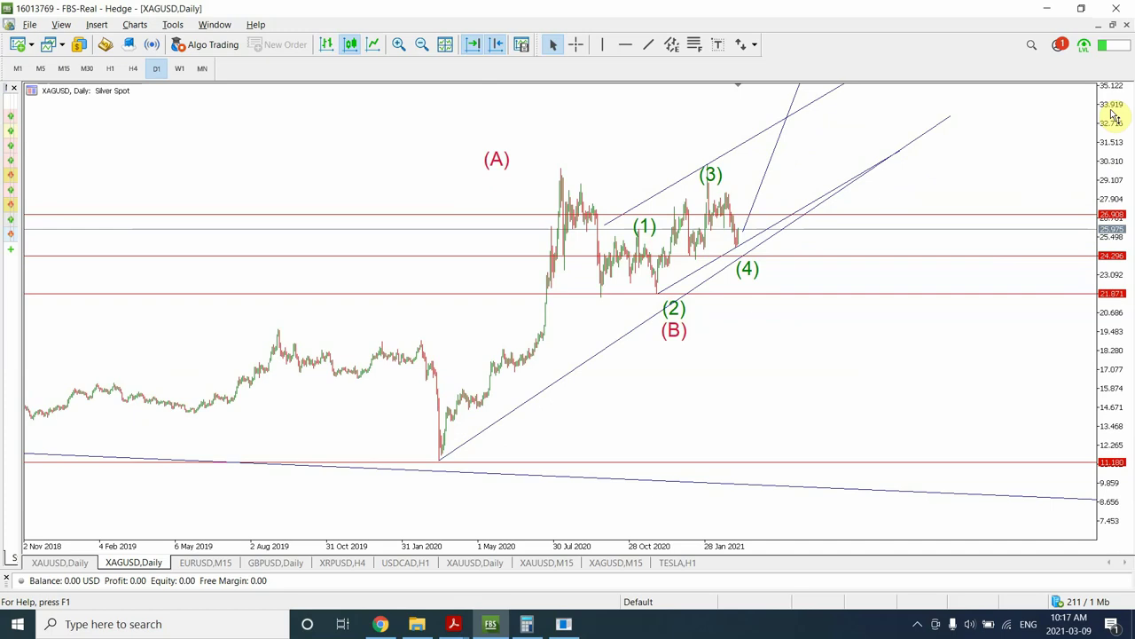
pyautogui.moveTo(1115, 116); pyautogui.dragTo(1115, 124)
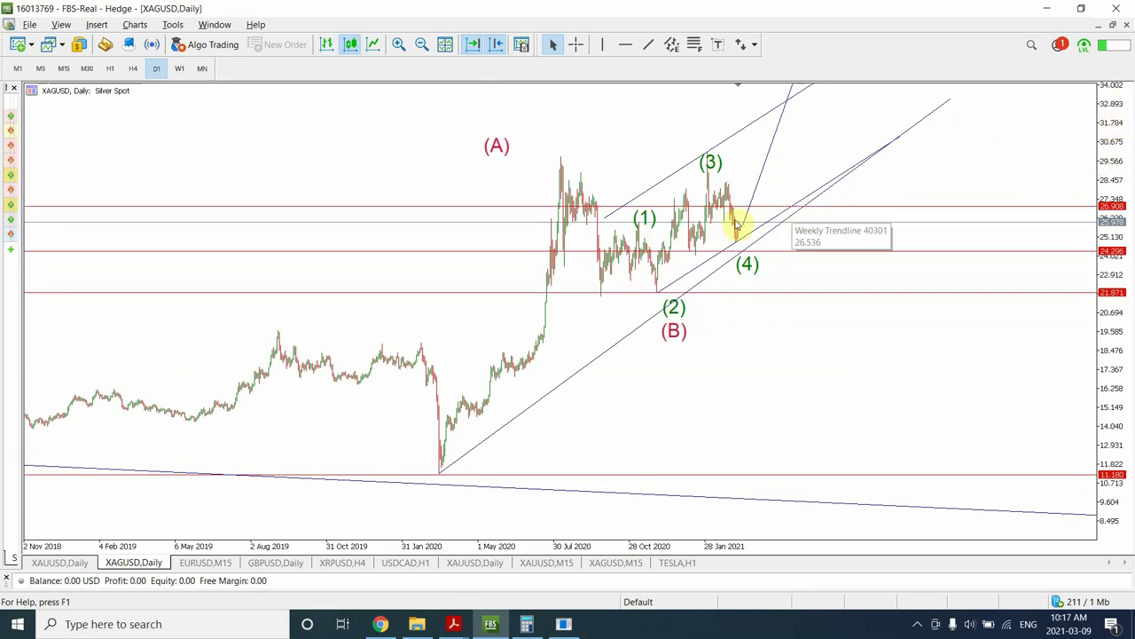